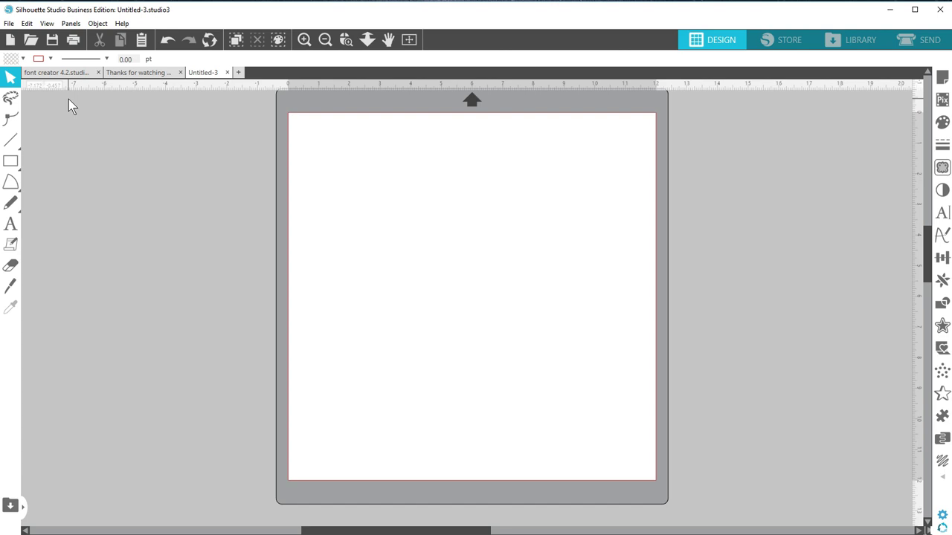
Step: Bring forward the 'font creator 4.2.studio3' document with its purple handwriting sample
click(69, 73)
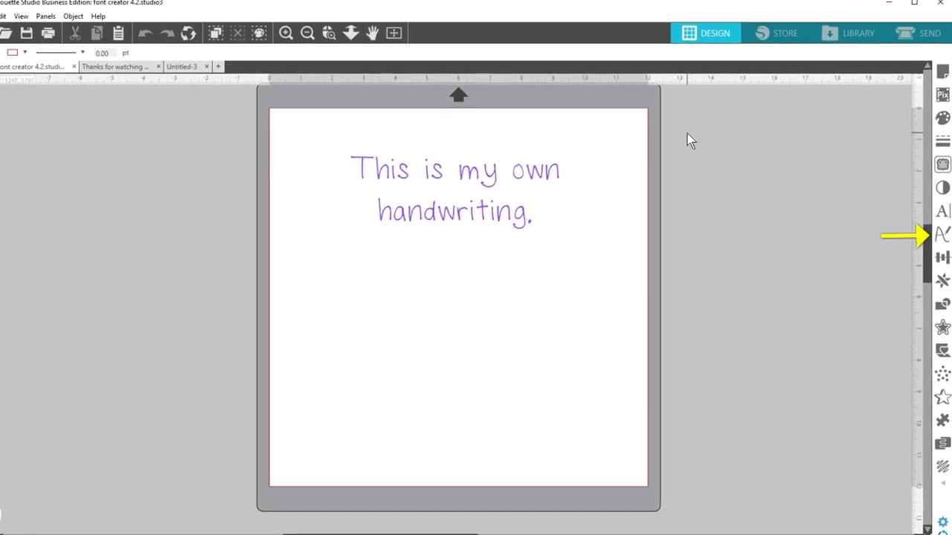
Step: Show the Letter Font Creator template sheet, zoom into its upper-left letters, then fit the page
click(940, 232)
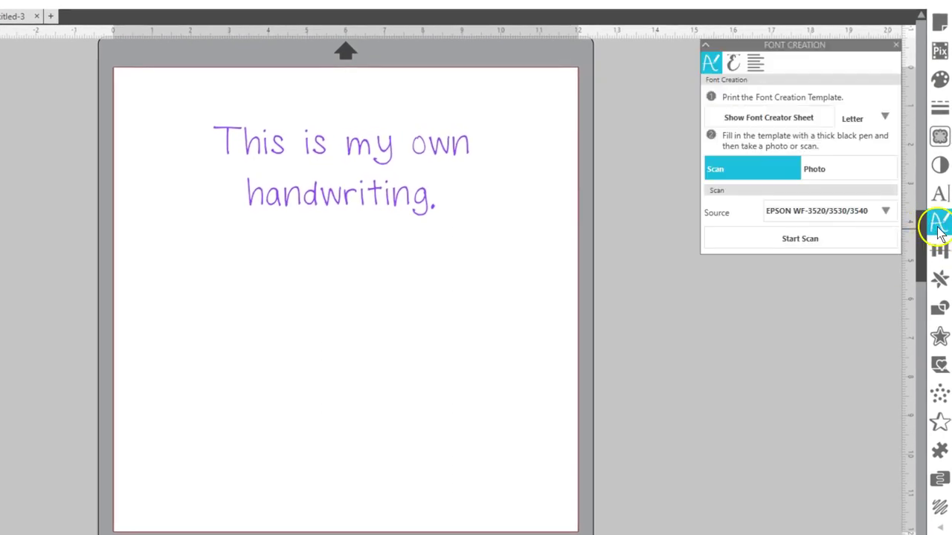
drag(850, 46, 293, 148)
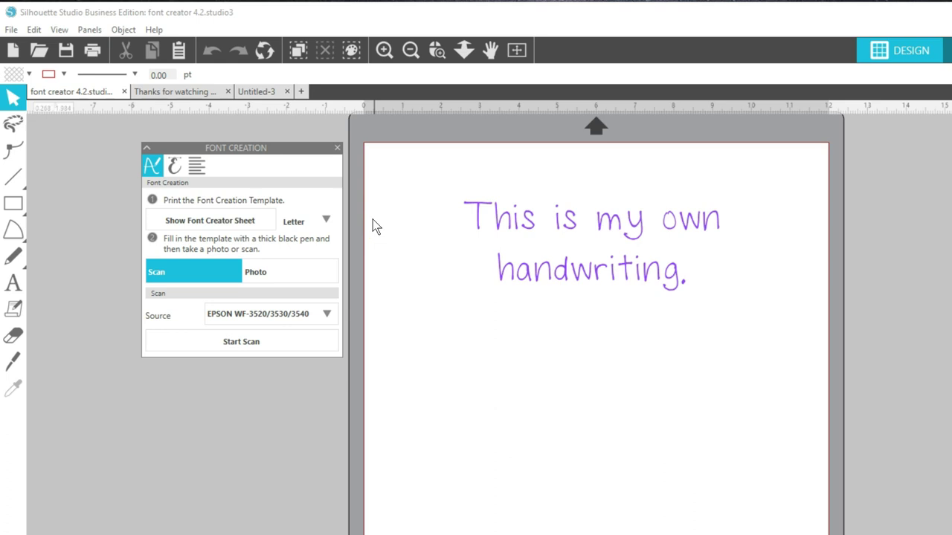
click(206, 223)
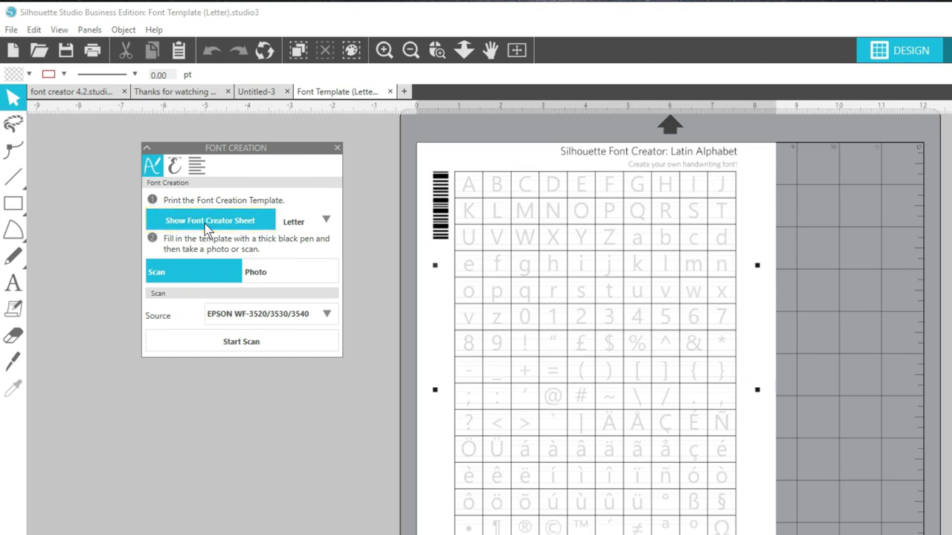
click(437, 50)
drag(407, 133, 629, 325)
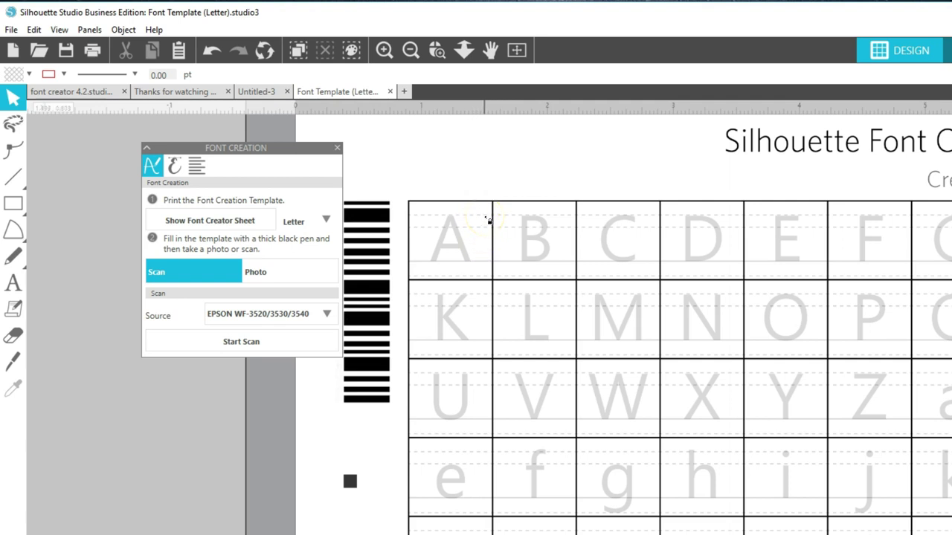
click(516, 52)
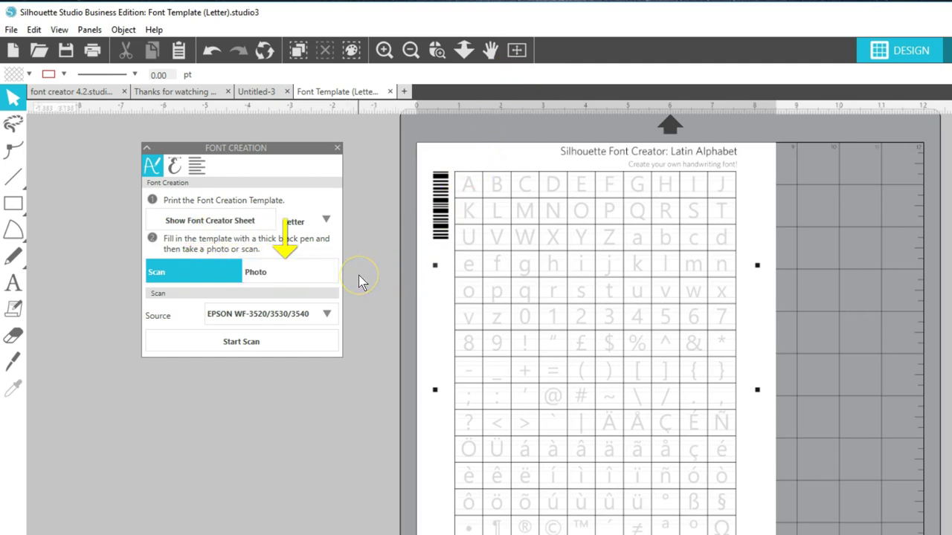
Step: Import the photo IMG_1929.JPG from the Font Creator folder as glyphs, skipping calibration
click(327, 272)
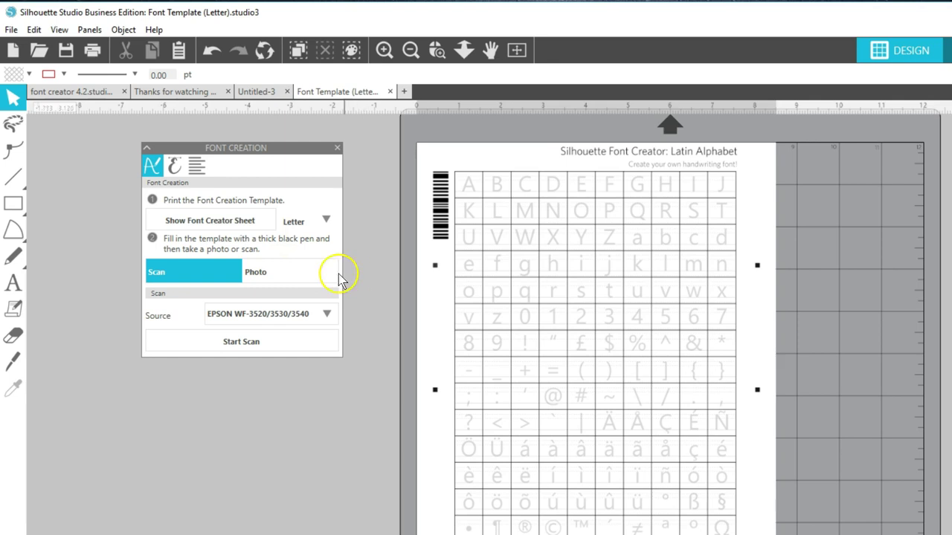
click(272, 318)
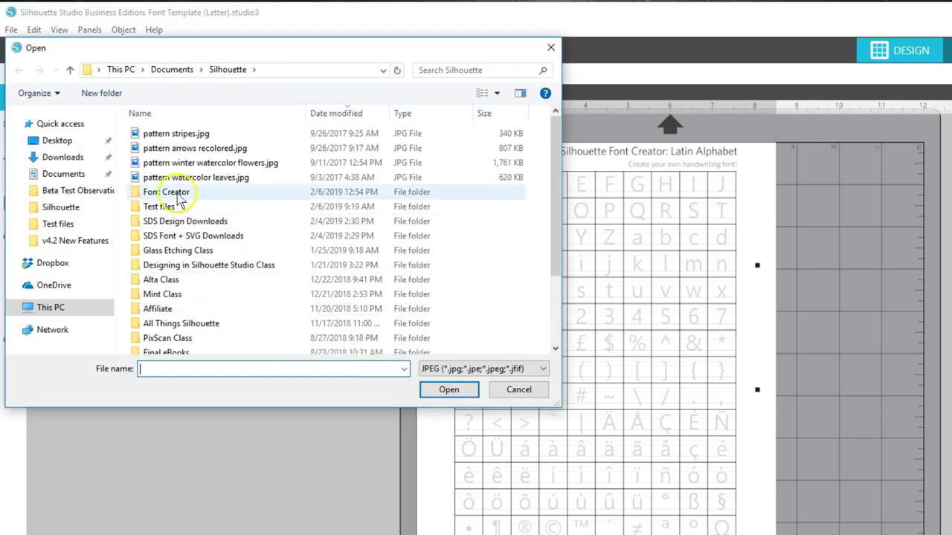
double_click(245, 191)
double_click(269, 153)
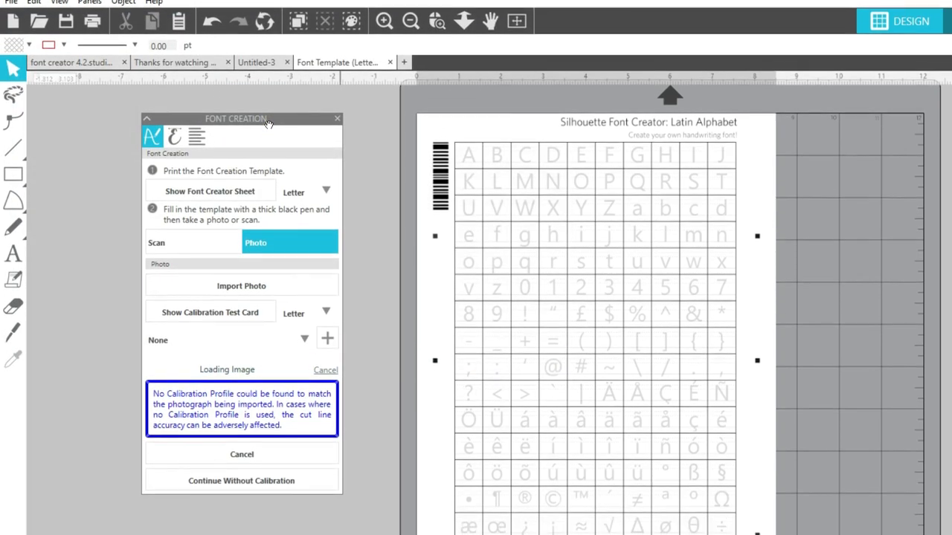
click(270, 470)
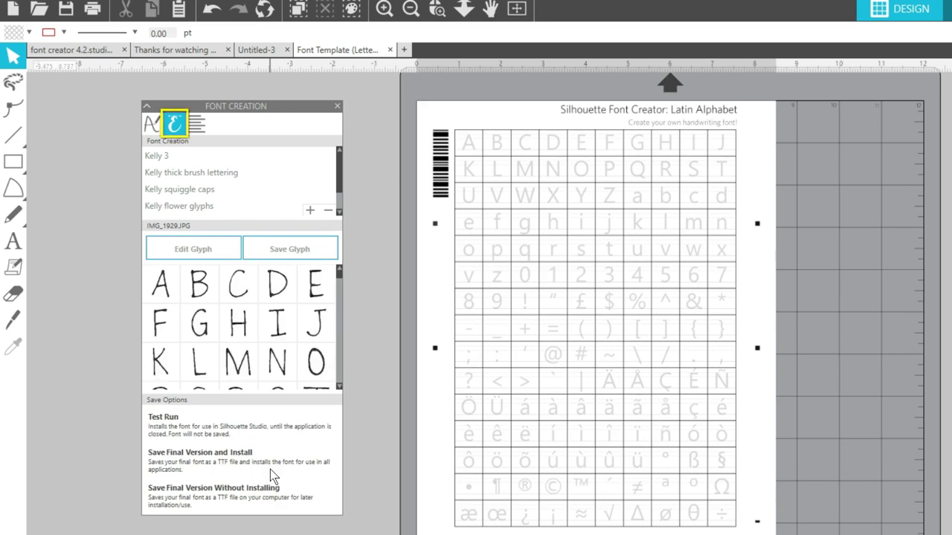
click(270, 469)
Step: On the blank Untitled-3 page, select the Kelly print font set
click(256, 49)
click(339, 176)
click(168, 211)
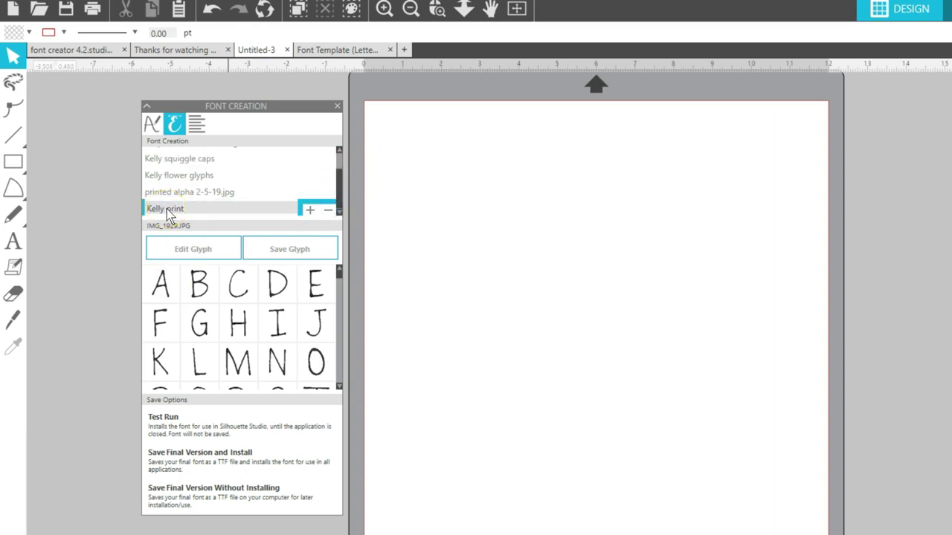
click(169, 213)
Step: Preview Kelly print glyphs A, B and C, then choose the Test Run option
click(167, 284)
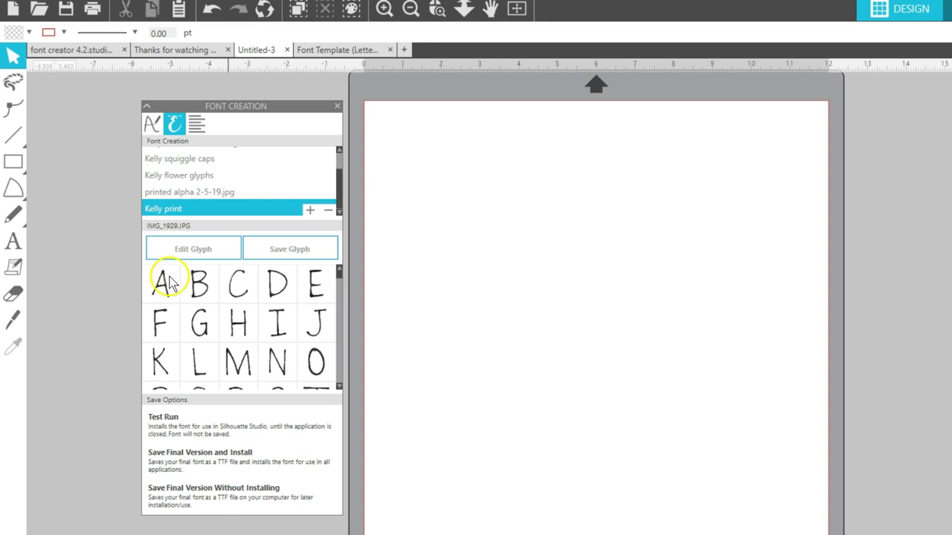
click(214, 298)
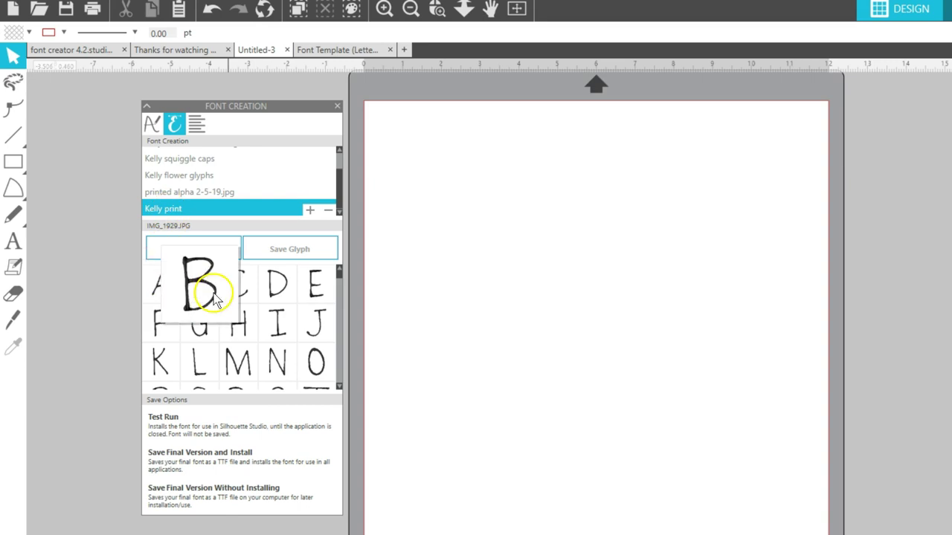
click(240, 297)
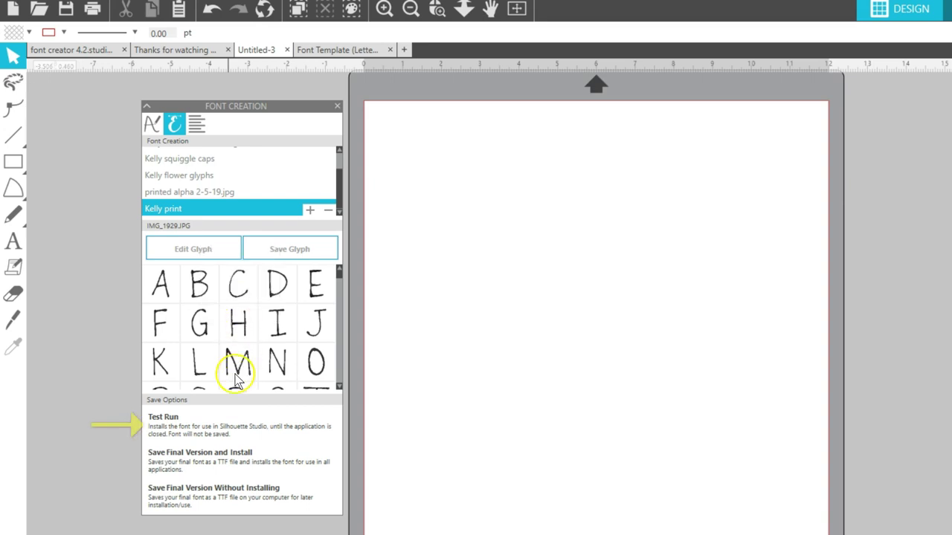
click(236, 428)
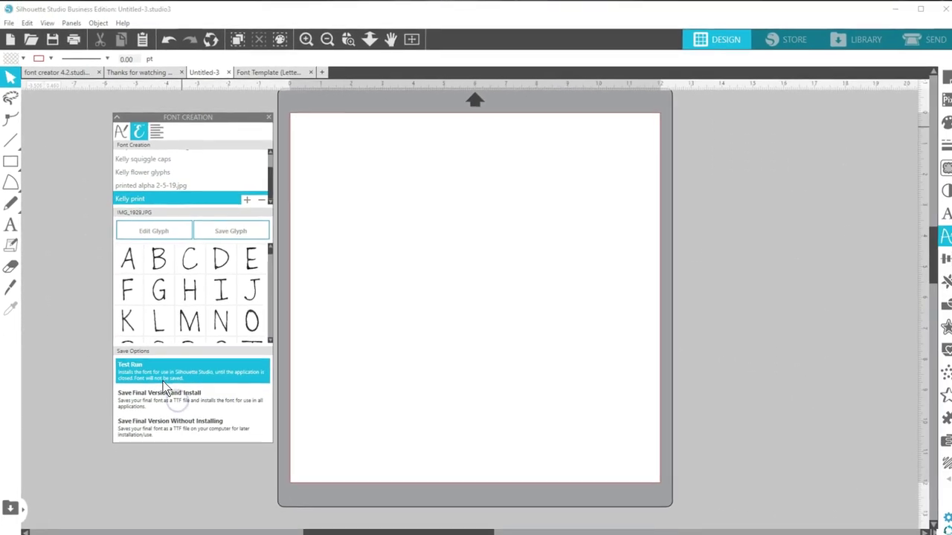
Step: Test-install Kelly print and type 'Create your own fonts' in that font near the page's top-left
click(162, 376)
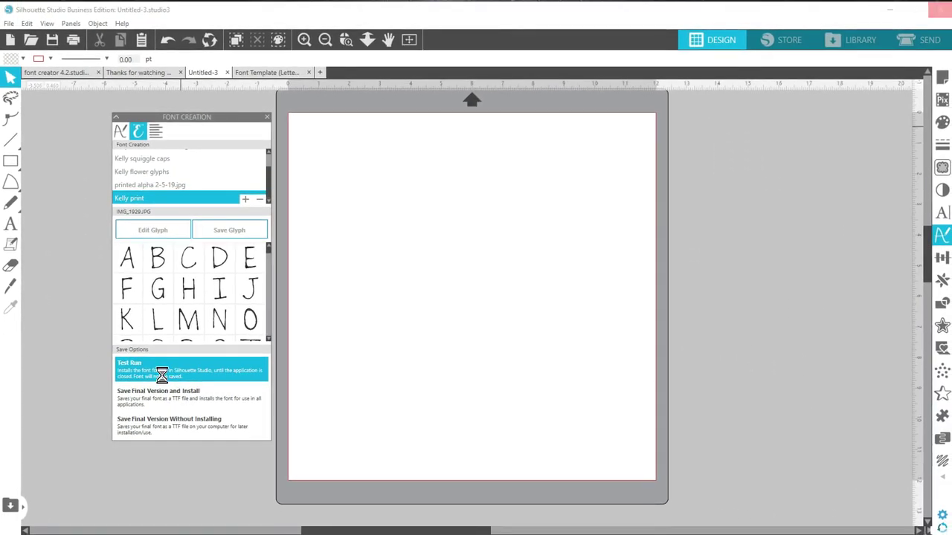
click(617, 248)
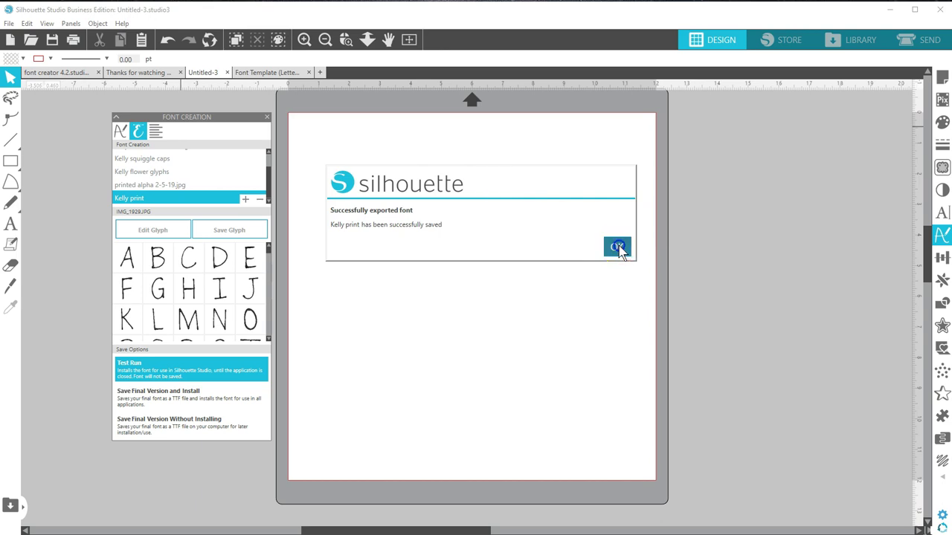
click(942, 212)
scroll(826, 223, down, 3)
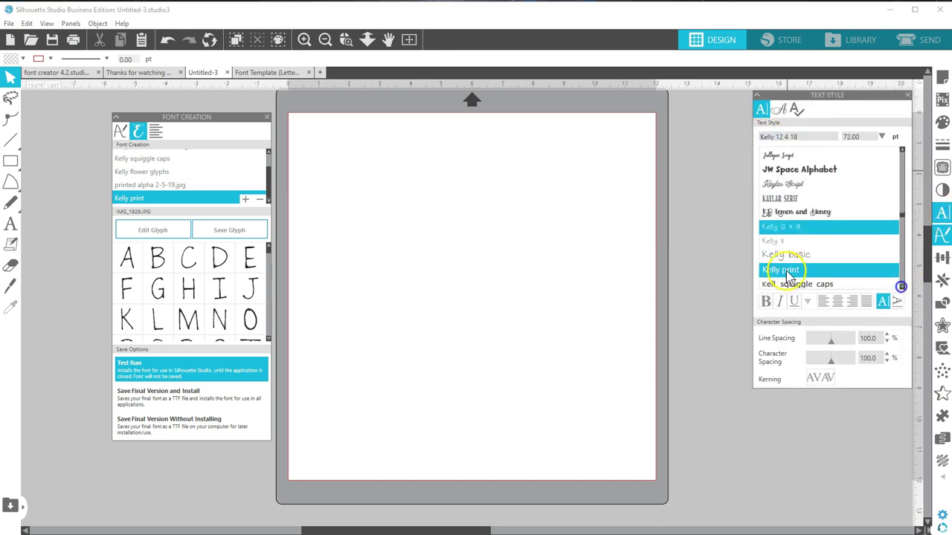
click(788, 270)
click(11, 224)
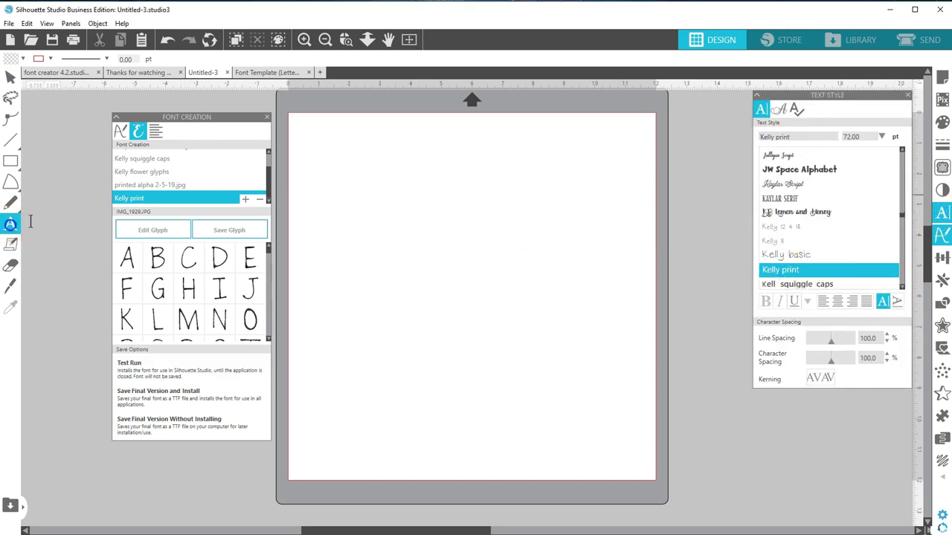
click(314, 185)
text(Create your ow)
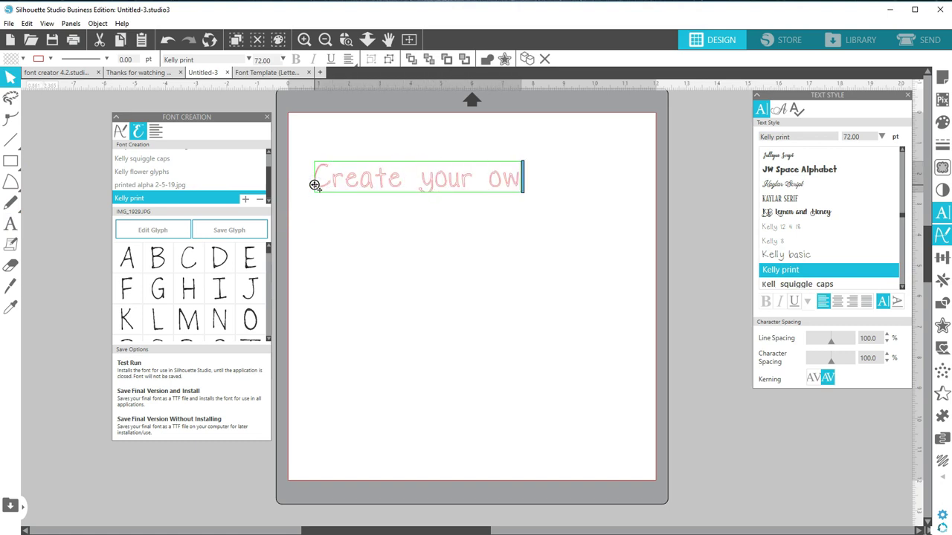
text(n fonts)
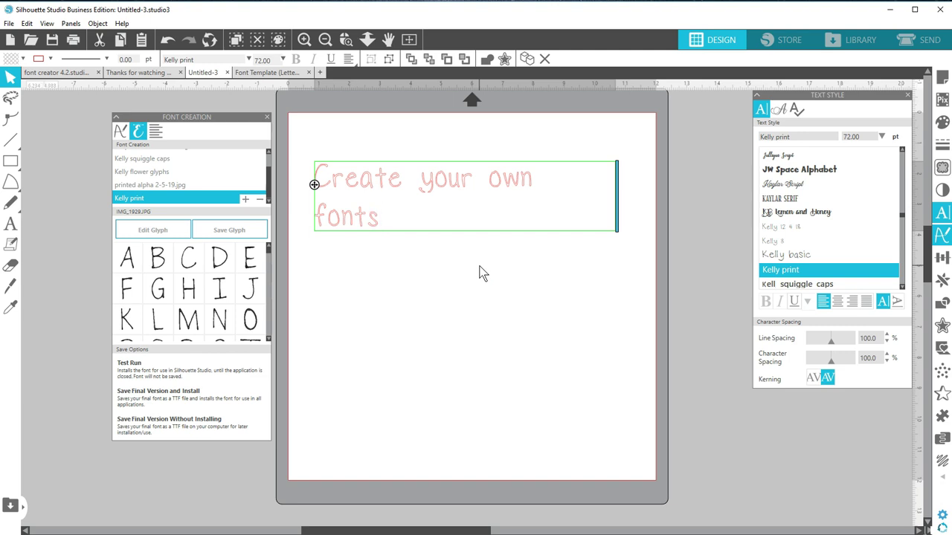
Step: Fill the 'Create your own fonts' text with teal sampled by the eyedropper
click(457, 237)
click(431, 161)
click(23, 58)
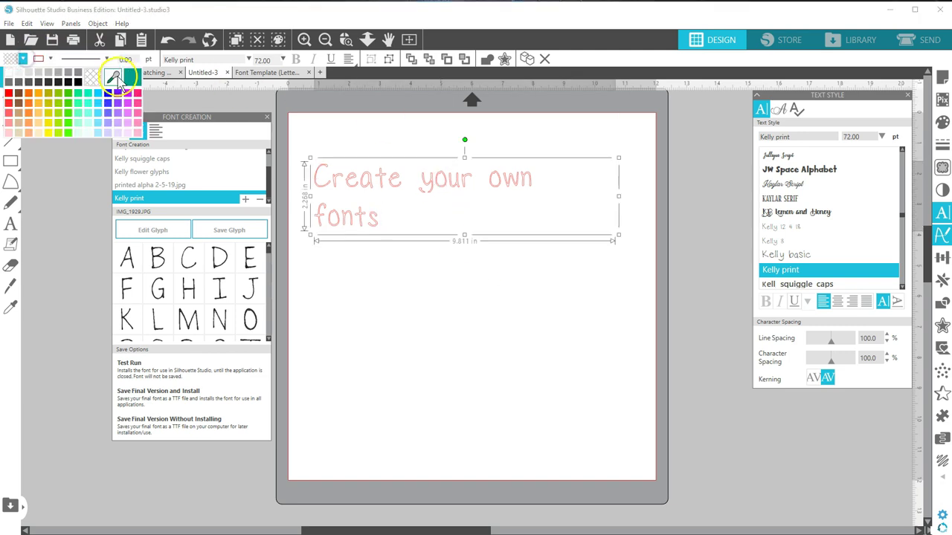
click(115, 78)
click(117, 81)
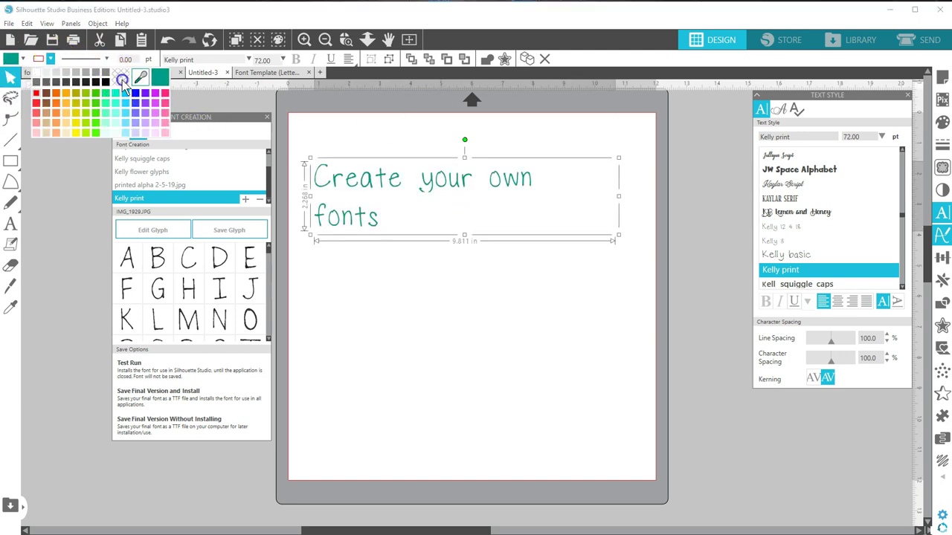
Step: Make the text 144 pt and centred, then choose Save Final Version Without Installing
click(281, 59)
click(273, 122)
click(349, 61)
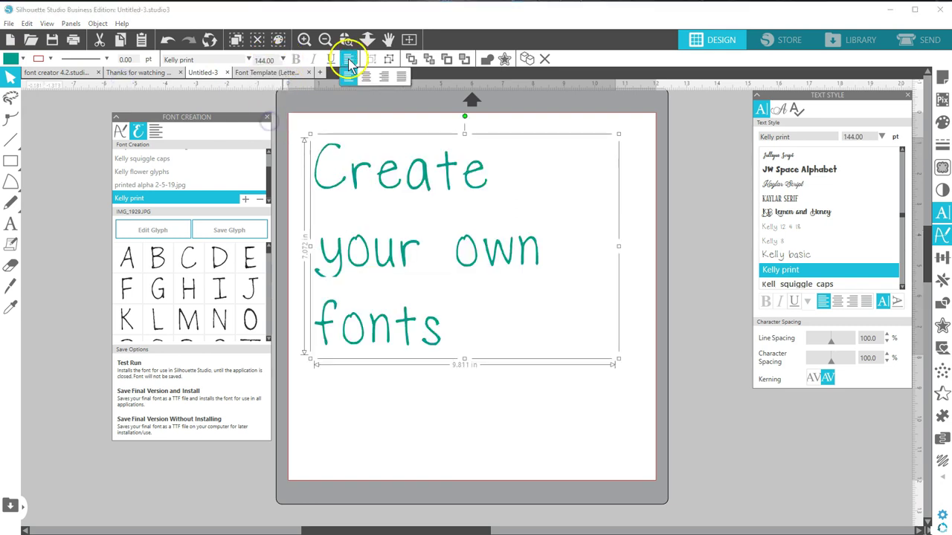
click(366, 76)
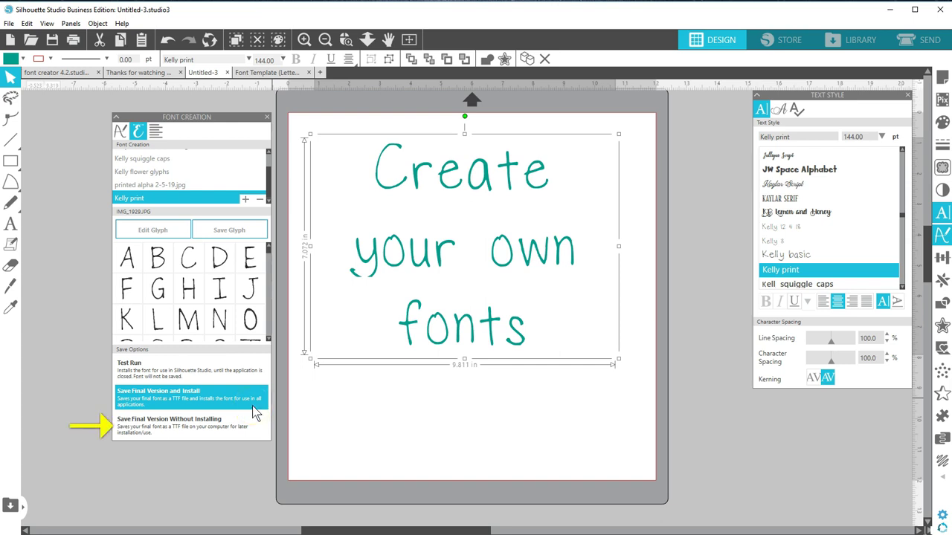
click(250, 430)
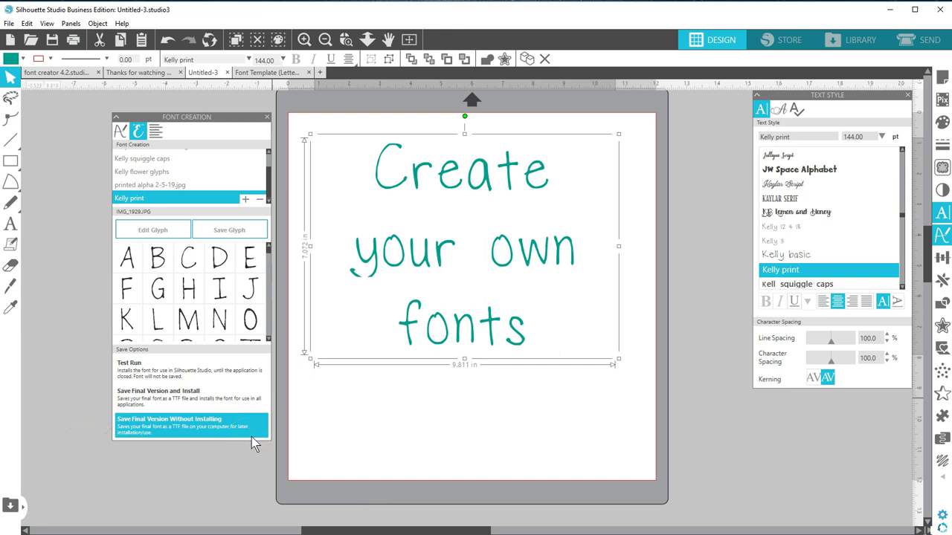
Step: Delete the sample text and open glyph A of printed alpha 2-5-19.jpg for editing
click(404, 425)
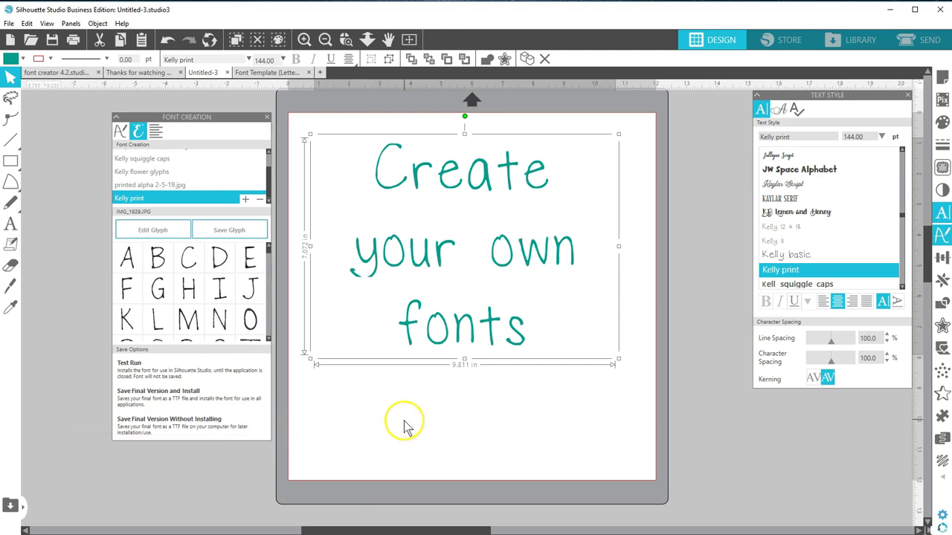
click(424, 340)
key(Delete)
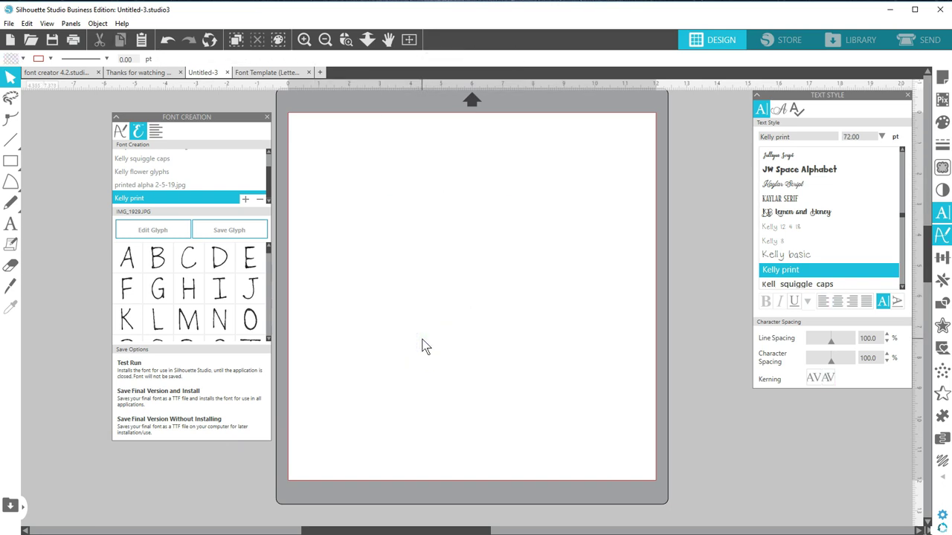
click(170, 186)
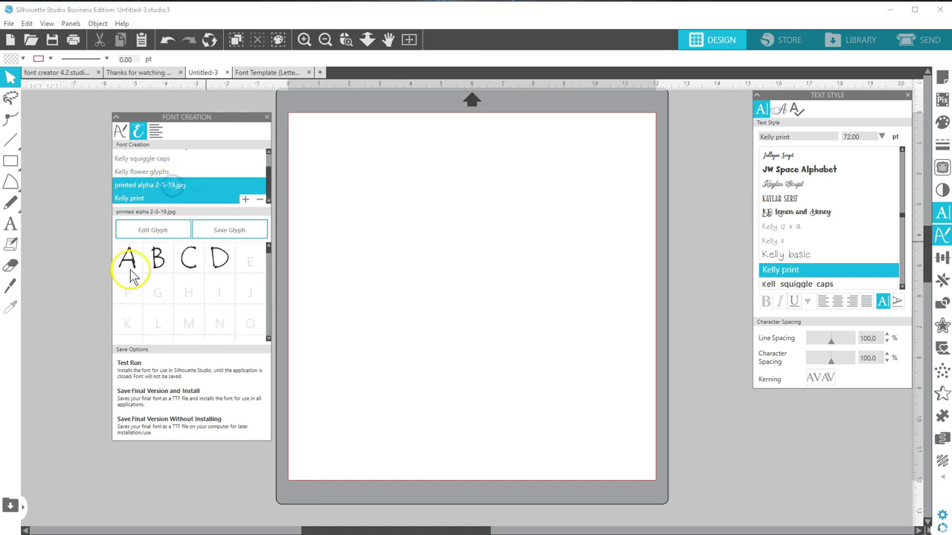
click(170, 230)
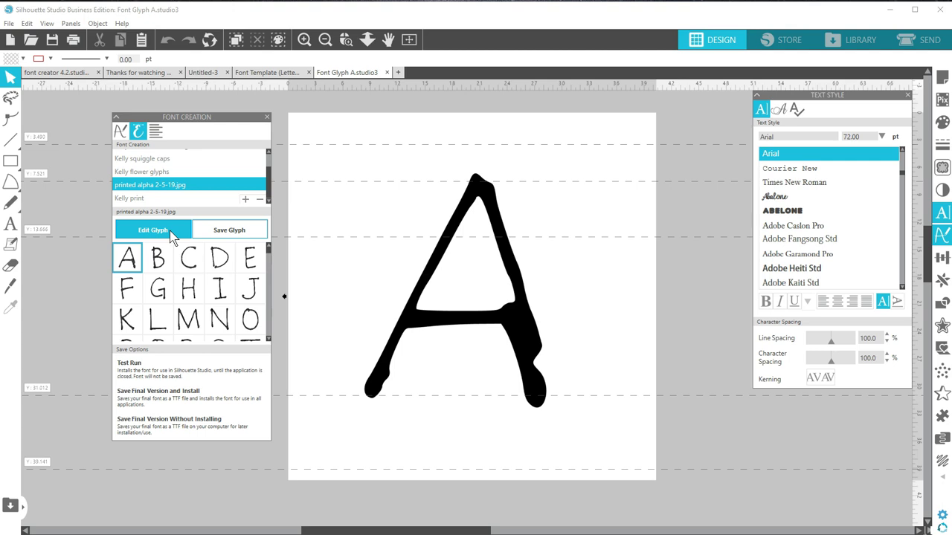
Step: Erase stray ink on the A's right leg and weld an ellipse over its bulge
click(11, 265)
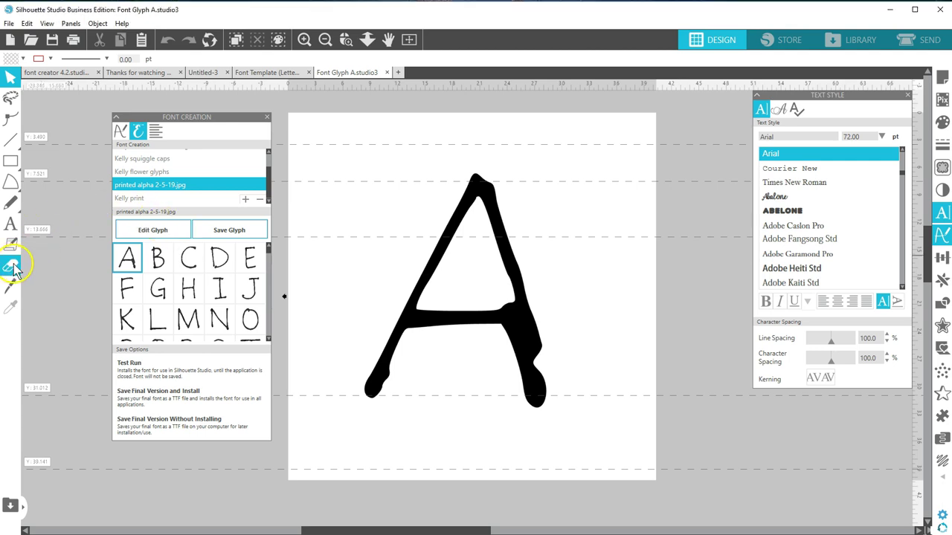
mouse_move(461, 313)
mouse_down()
mouse_move(505, 325)
mouse_move(523, 409)
mouse_up()
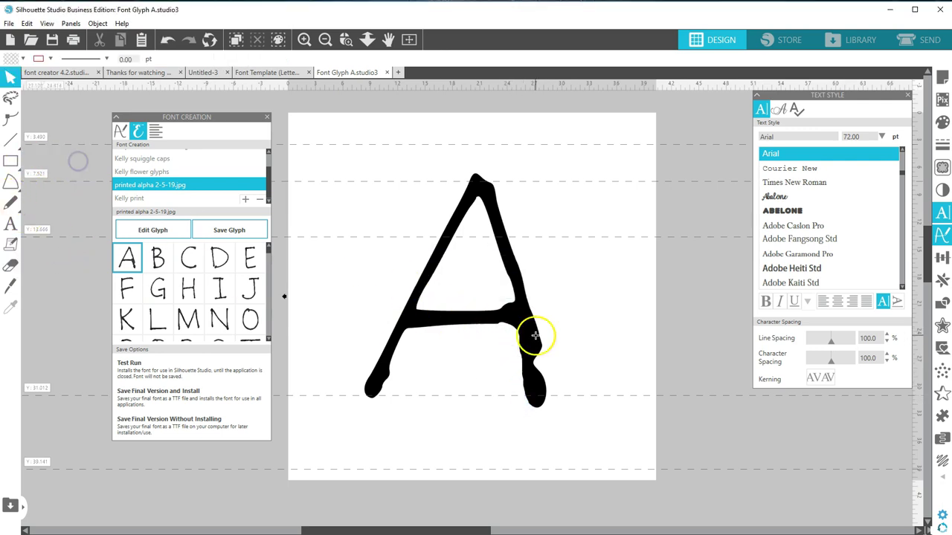
drag(539, 367, 542, 392)
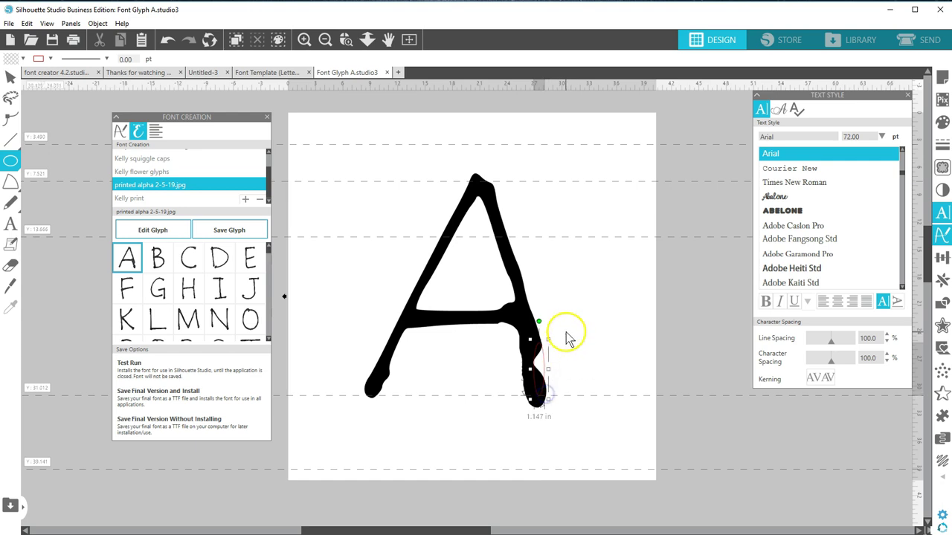
drag(569, 334, 533, 377)
click(582, 59)
Step: Adjust points on the A's outline in Point Editing
click(535, 357)
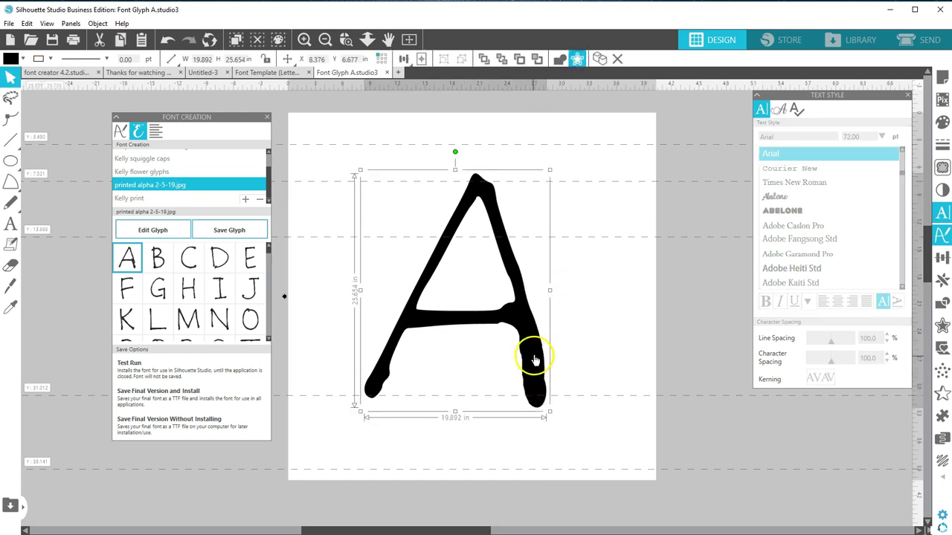
click(535, 362)
click(633, 318)
click(548, 322)
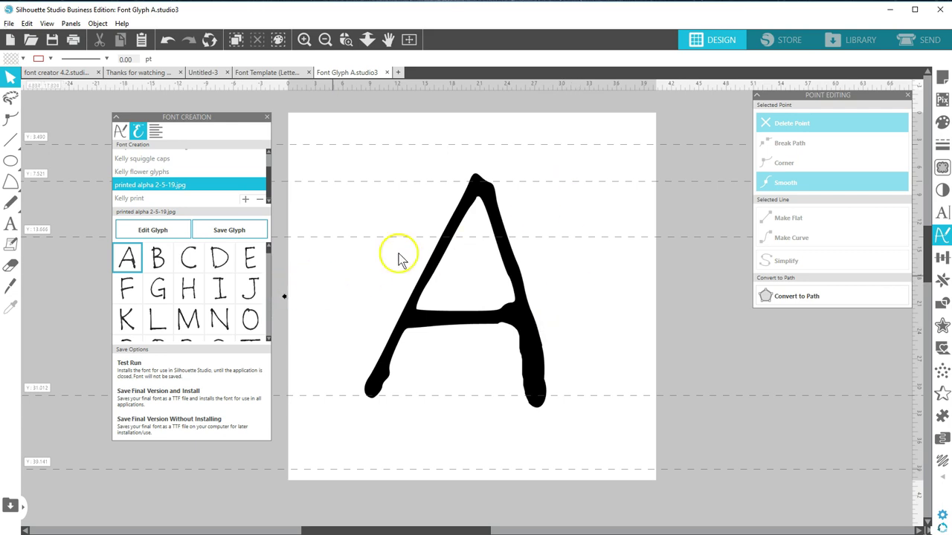
click(460, 218)
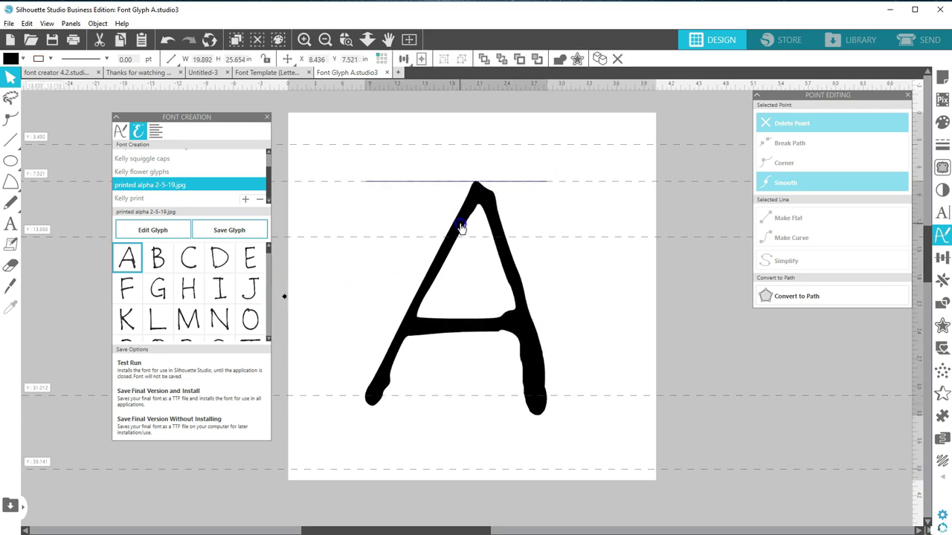
Step: Shrink the A to 18.764 × 24.198 in and save the glyph
click(550, 168)
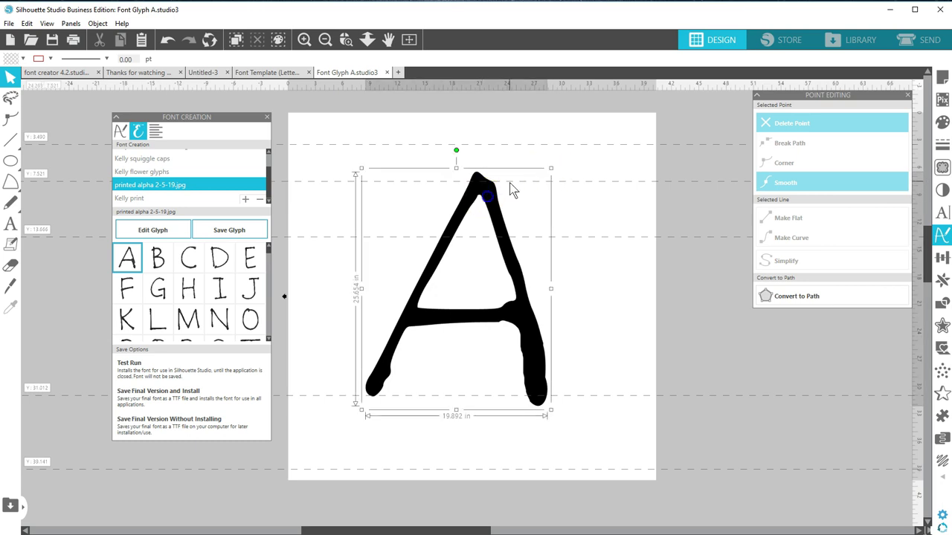
click(550, 168)
drag(551, 168, 538, 176)
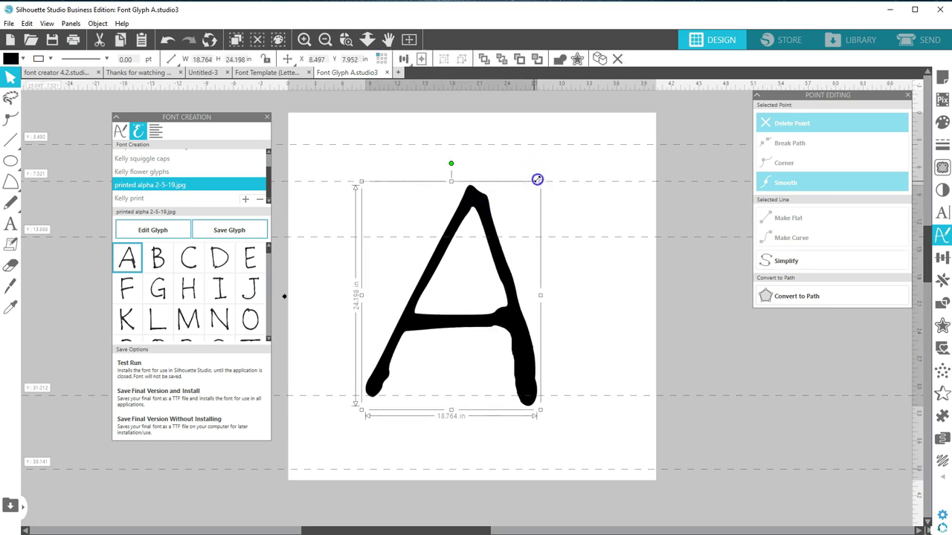
click(489, 212)
click(458, 341)
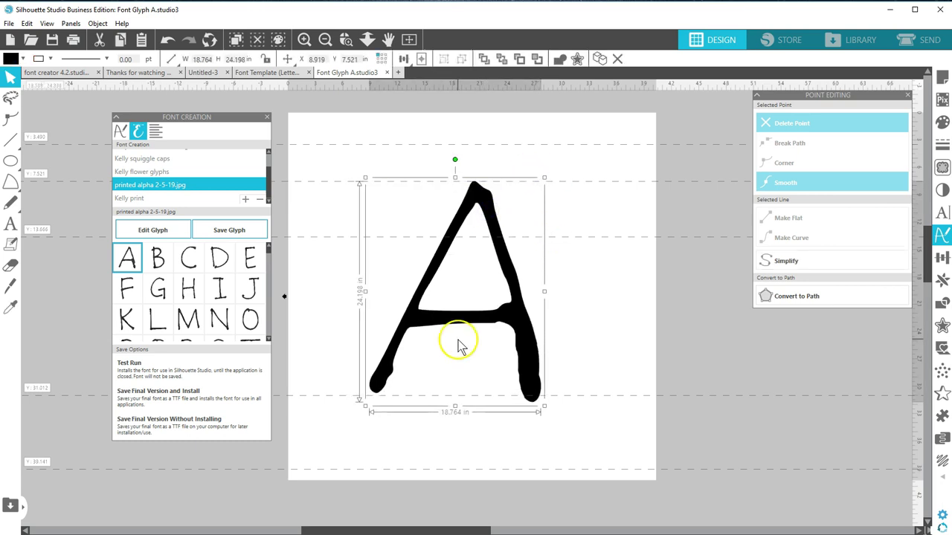
click(237, 232)
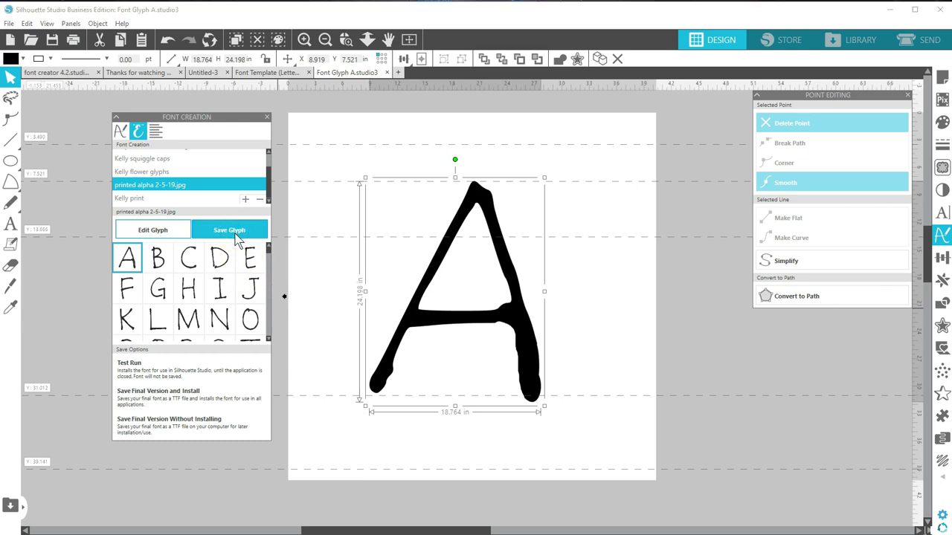
Step: Close the Point Editing panel and scroll the Font Creation list back up
mouse_move(138, 275)
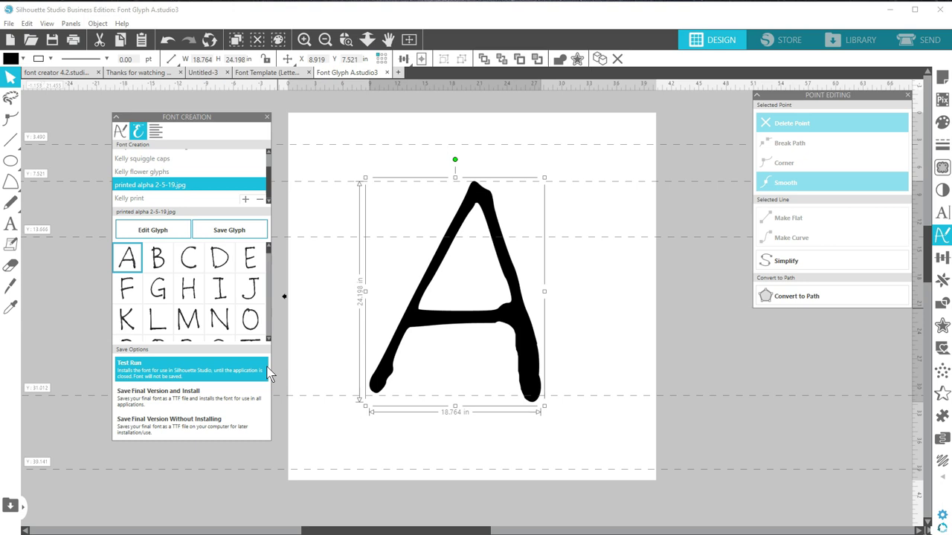
click(907, 96)
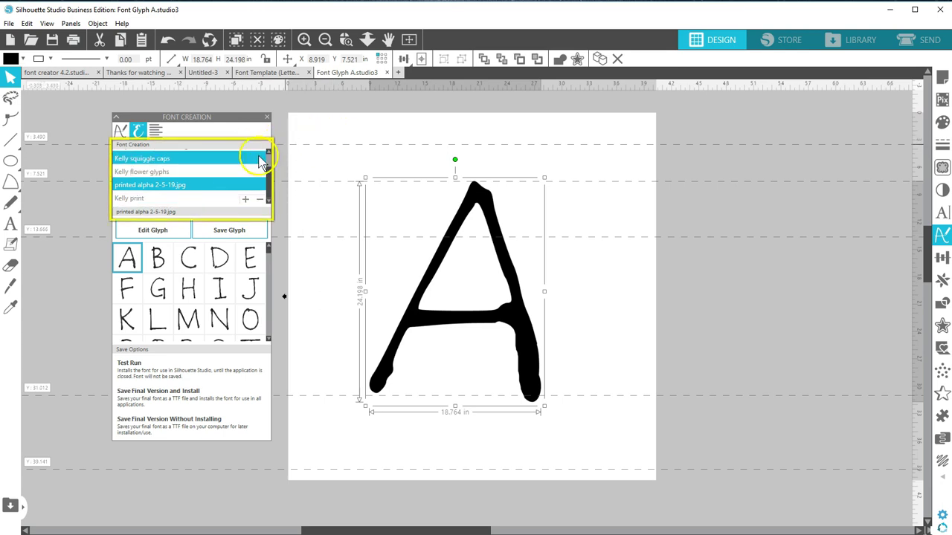
scroll(264, 165, up, 2)
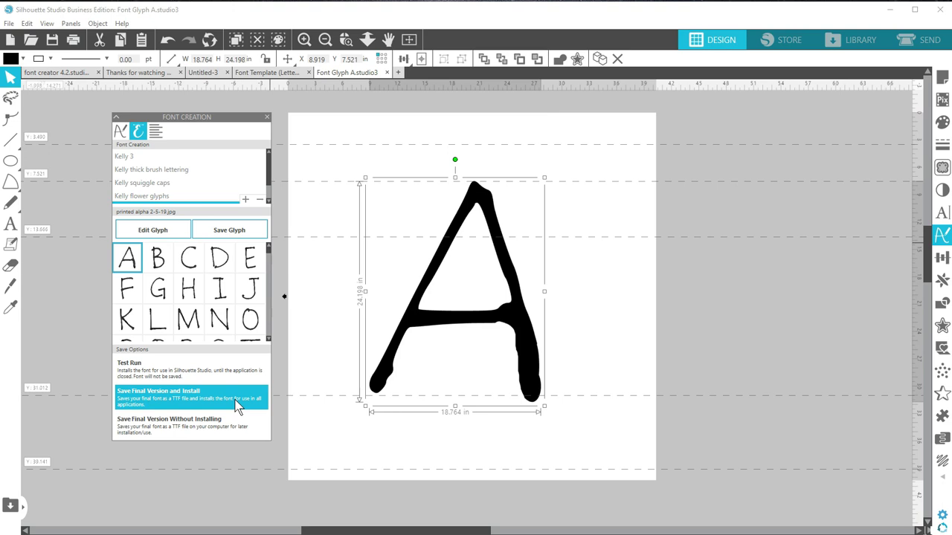
Step: In a new blank document, add a font named 'Kelly glyphs' and edit its empty glyph A
click(398, 73)
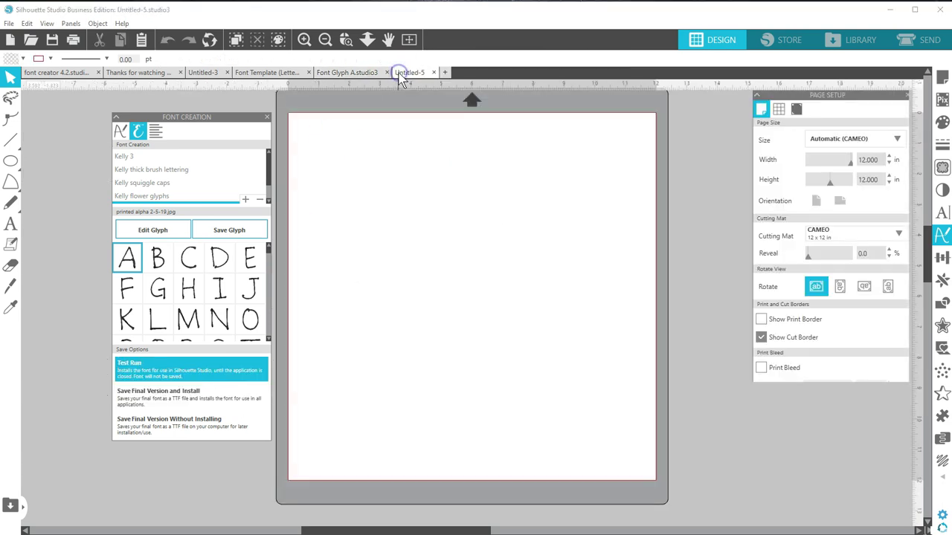
click(246, 200)
text(K)
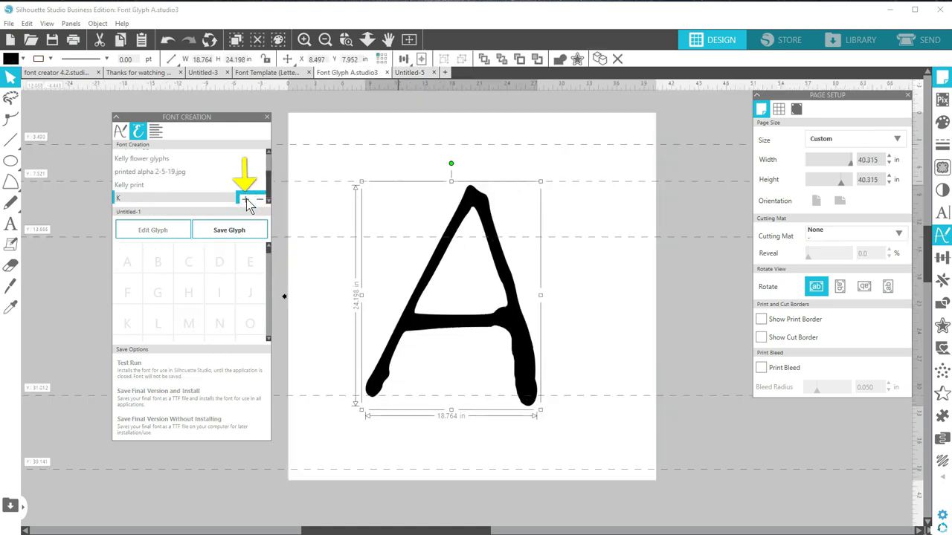
text(elly glyphs)
key(Return)
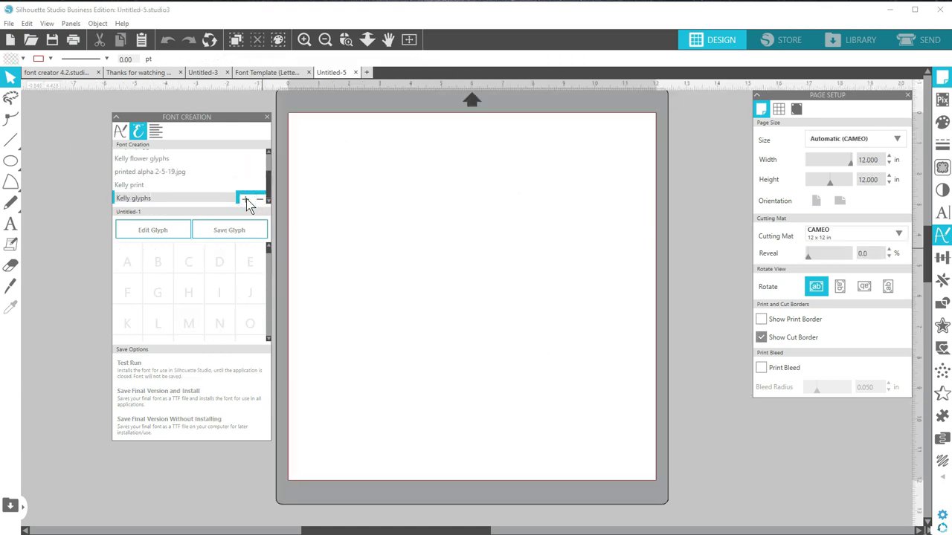
click(247, 203)
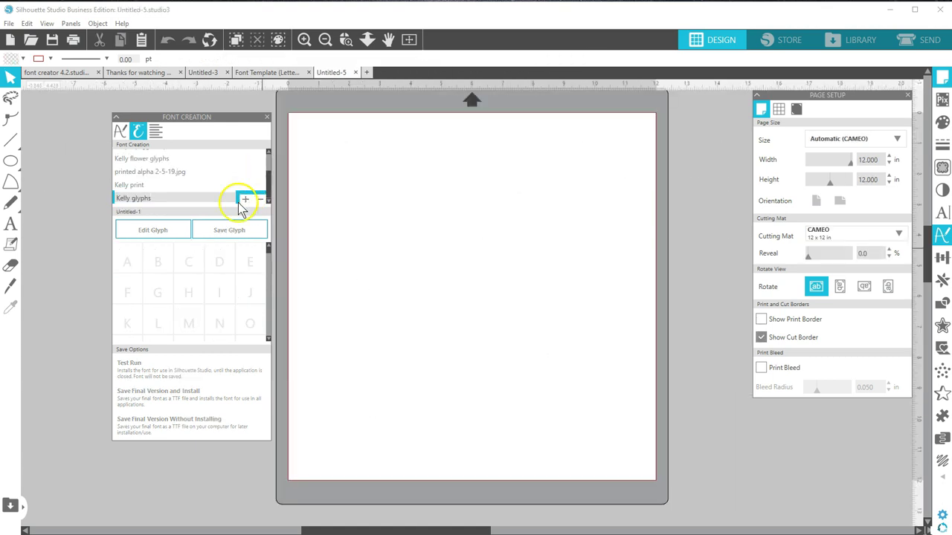
click(130, 264)
click(158, 231)
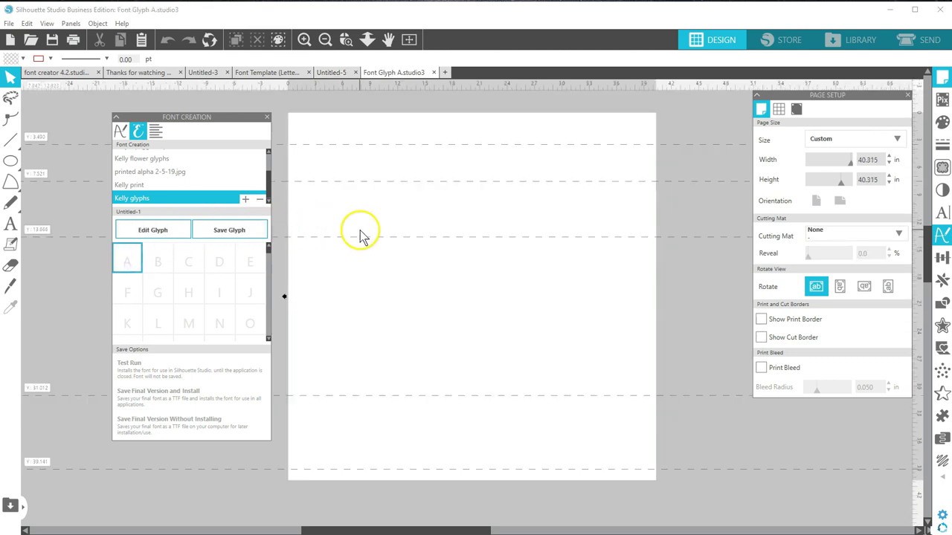
Step: Draw a flower shape on the glyph page and shrink it to sit between the guides
click(10, 181)
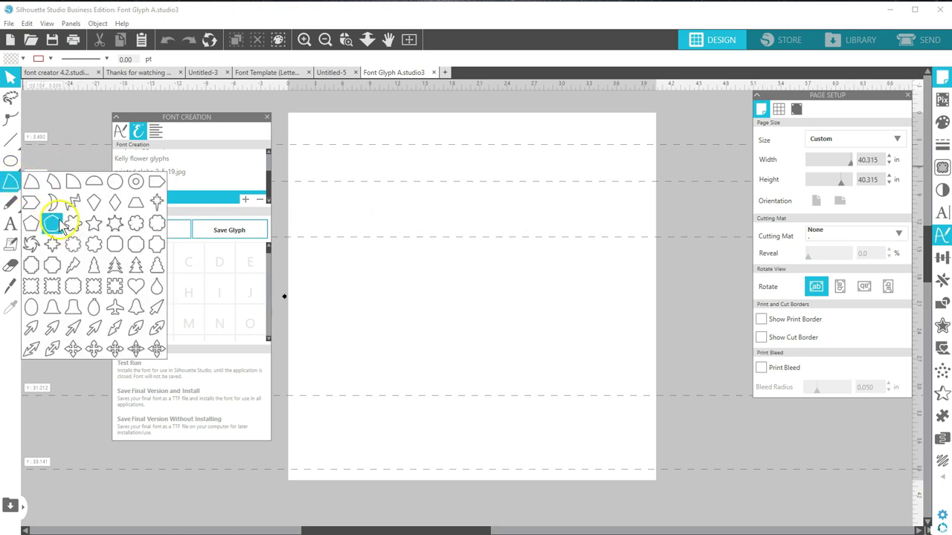
click(51, 223)
mouse_move(371, 212)
mouse_down()
mouse_move(478, 298)
mouse_move(471, 237)
mouse_move(527, 295)
mouse_move(527, 282)
mouse_up()
click(398, 118)
mouse_move(299, 113)
mouse_down()
mouse_move(361, 168)
mouse_move(358, 176)
mouse_up()
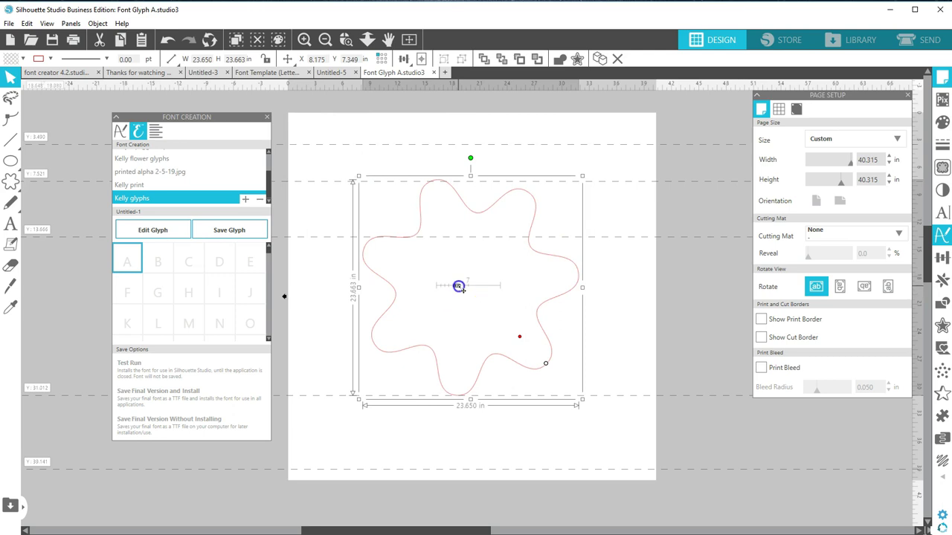
Step: Raise the flower's petal count to about 36 and save it as glyph A
drag(459, 287, 482, 287)
click(249, 232)
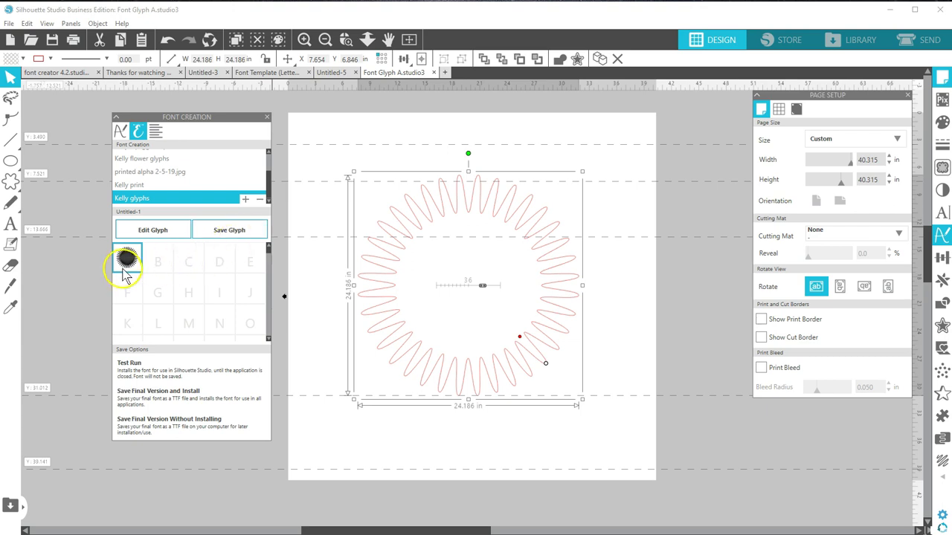
mouse_move(128, 274)
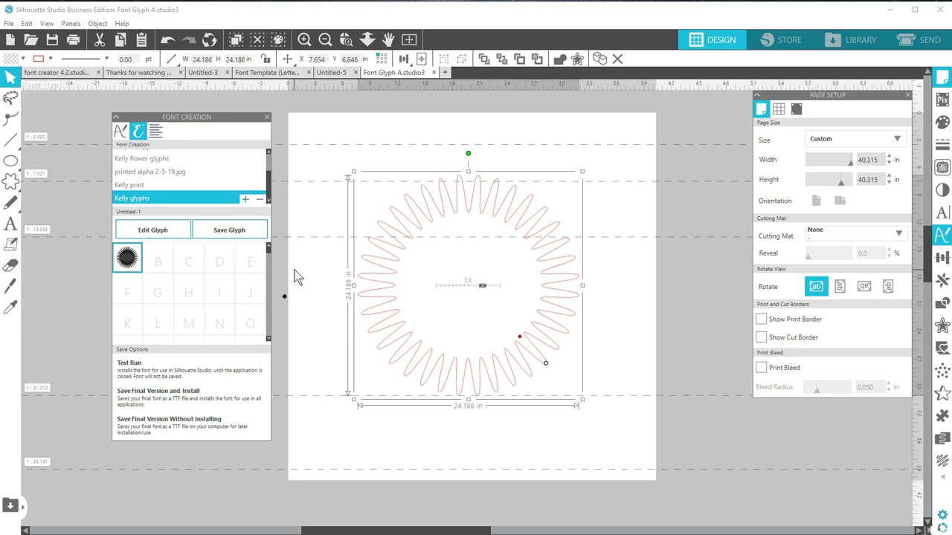
Step: Switch to the 'Thanks for watching' document showing the orange THANKS FOR WATCHING lettering
click(140, 74)
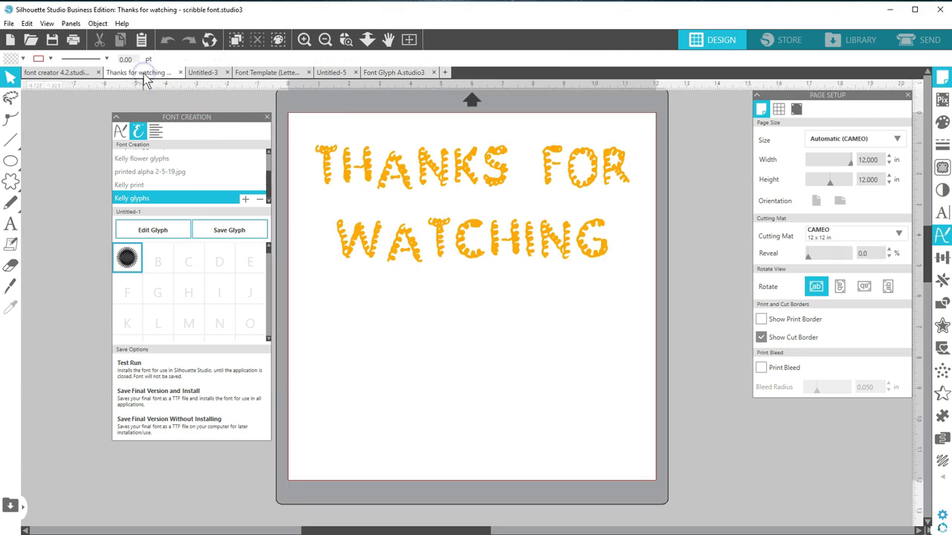